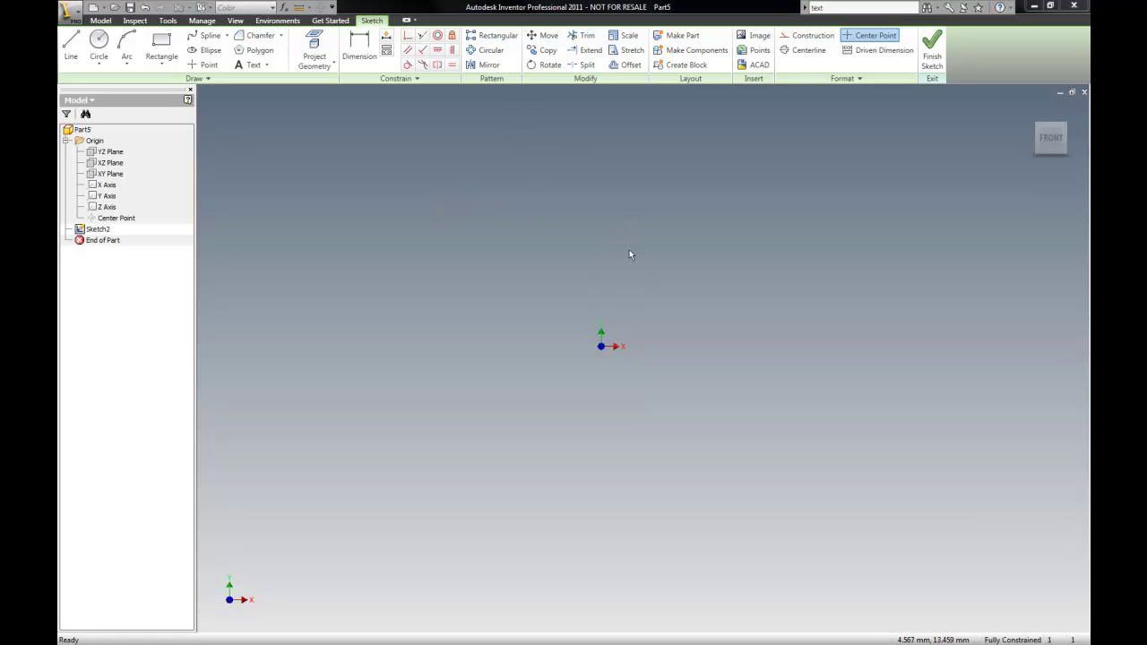
Sketch a rectangle to the left of the origin and a vertical line about 48 mm long through the origin
left_click(162, 42)
left_click(372, 277)
left_click(532, 405)
key("l")
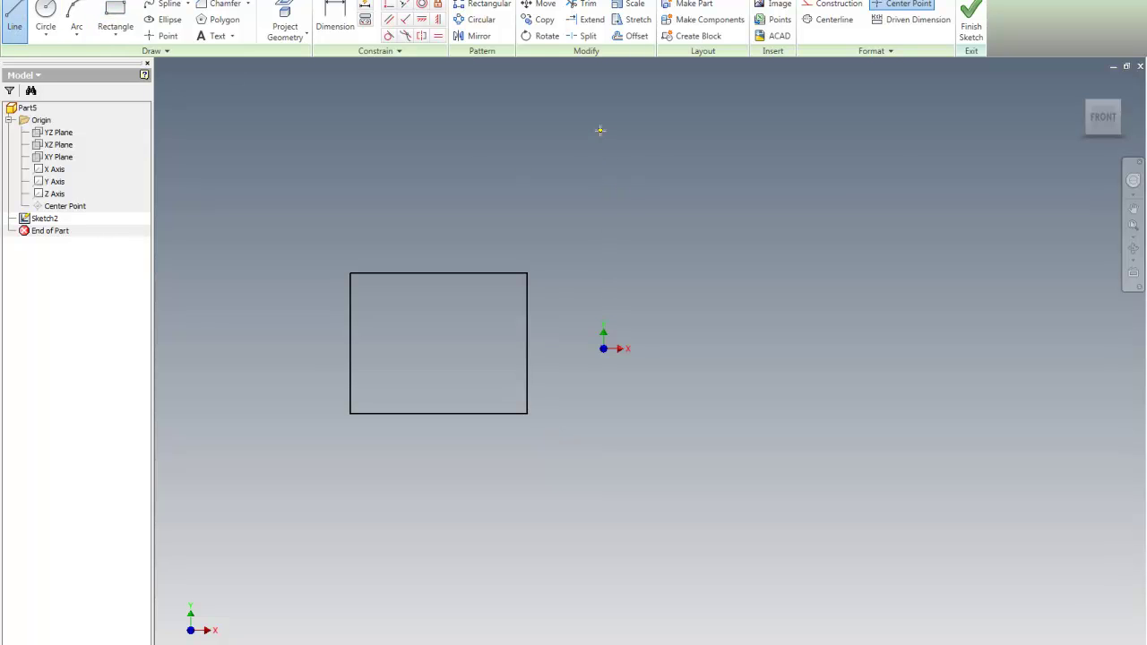
left_click(601, 131)
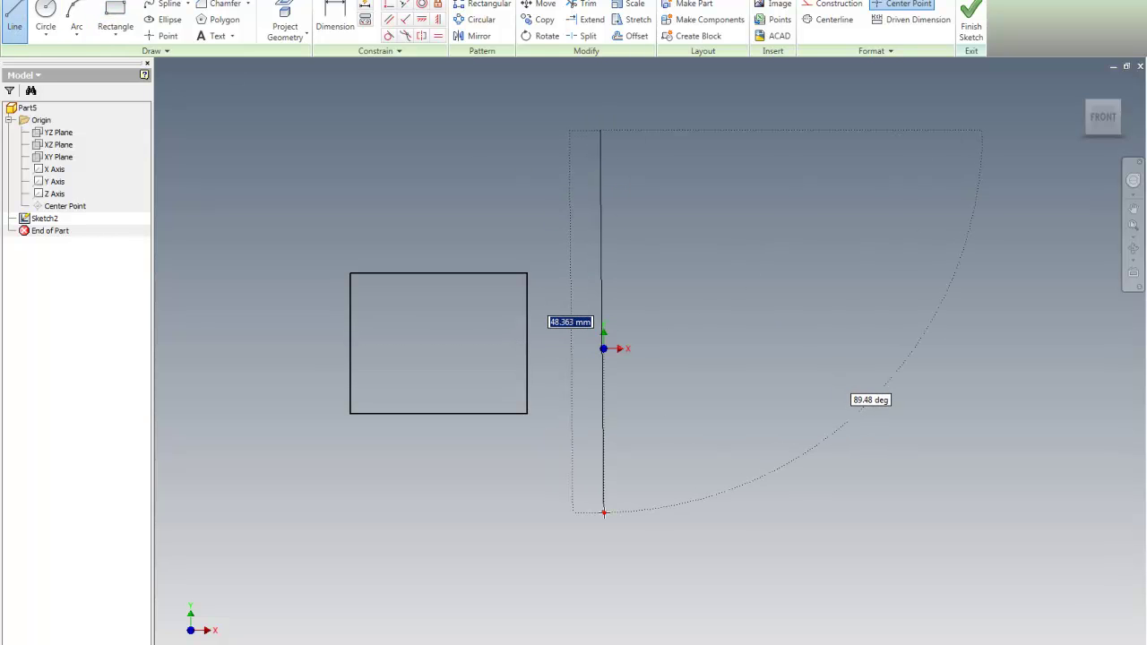
left_click(603, 513)
Sketch a small circle above the rectangle, to the left of the vertical line
key("c")
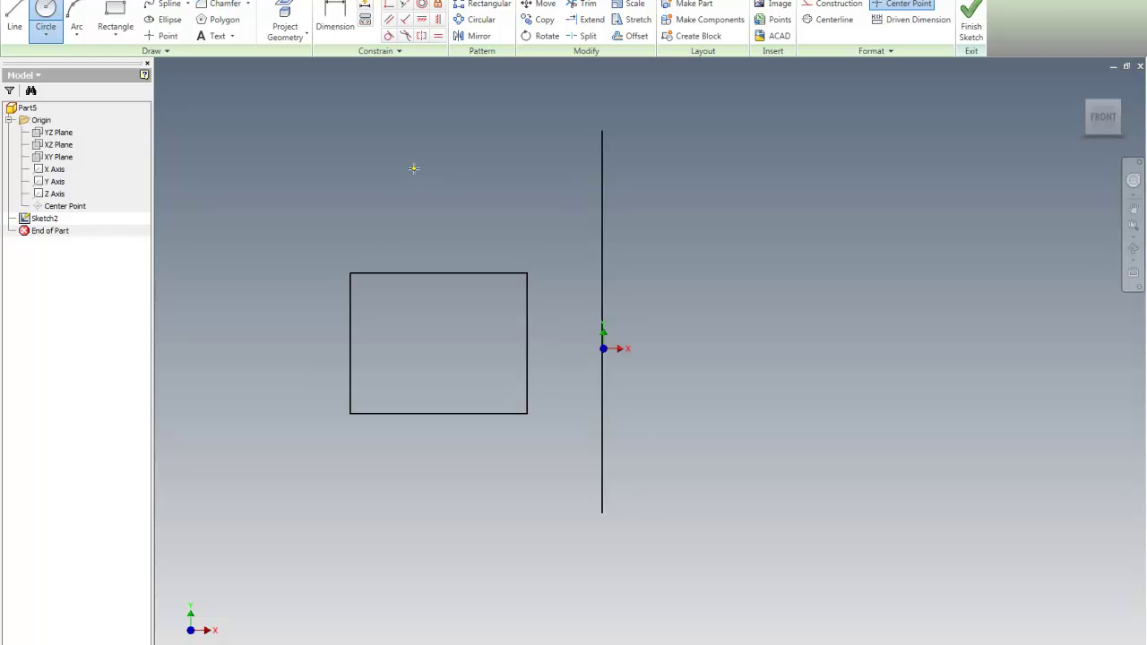
left_click(414, 168)
left_click(455, 167)
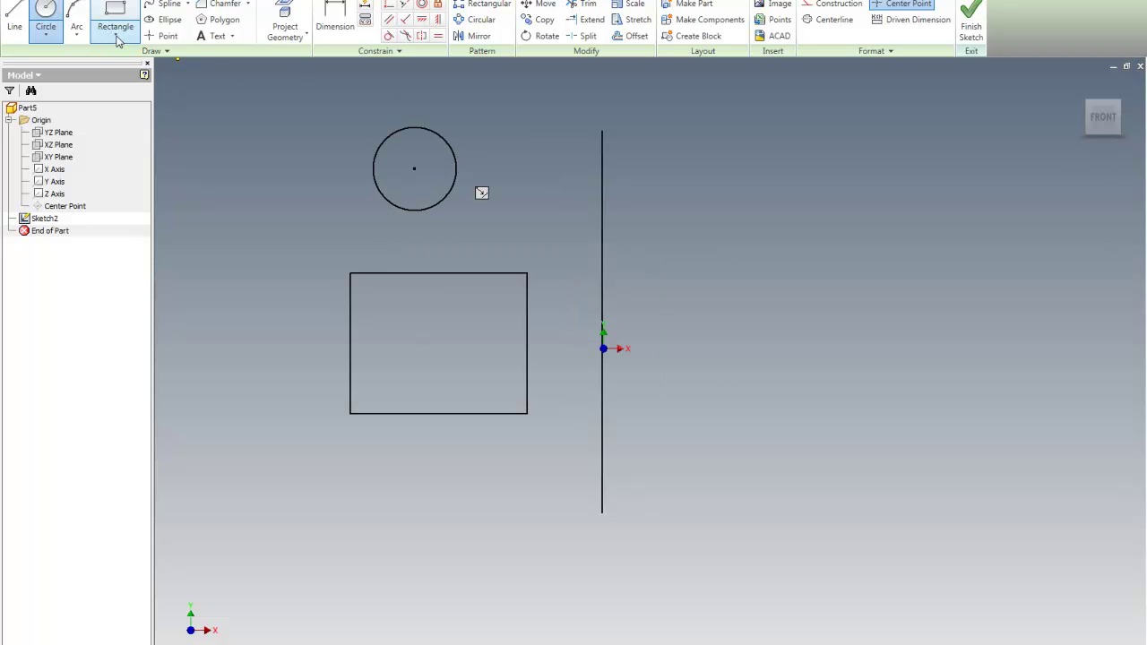
key("Escape")
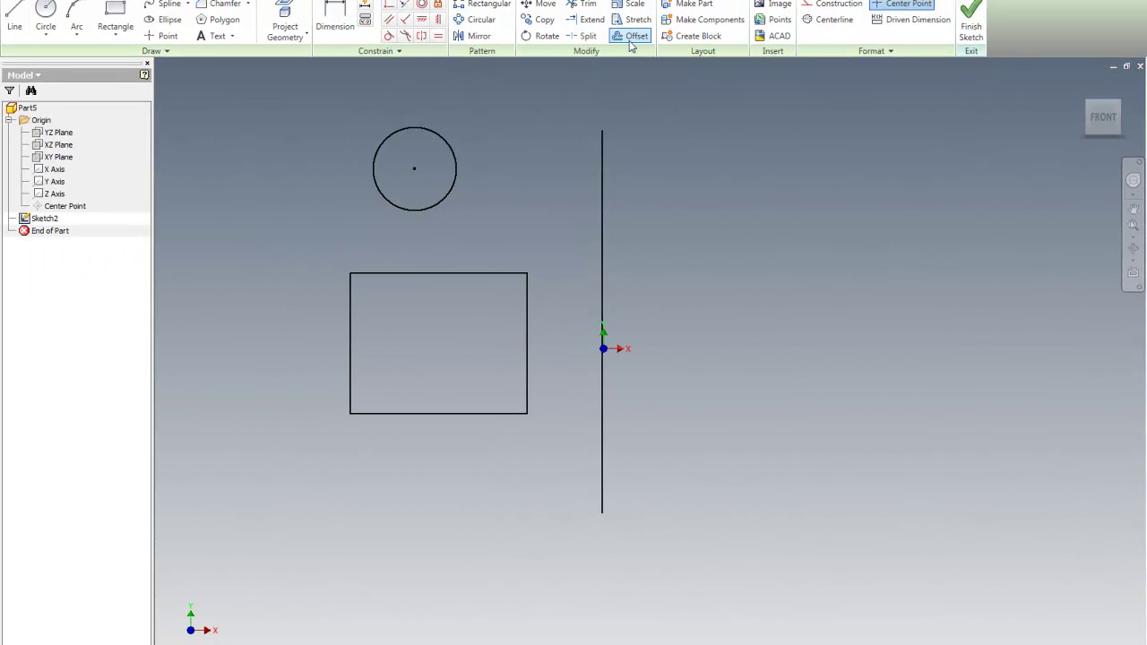
Move the rectangle to the right side of the vertical line, using its lower-left corner as the base point
left_click(541, 5)
left_click_drag(547, 437, 286, 258)
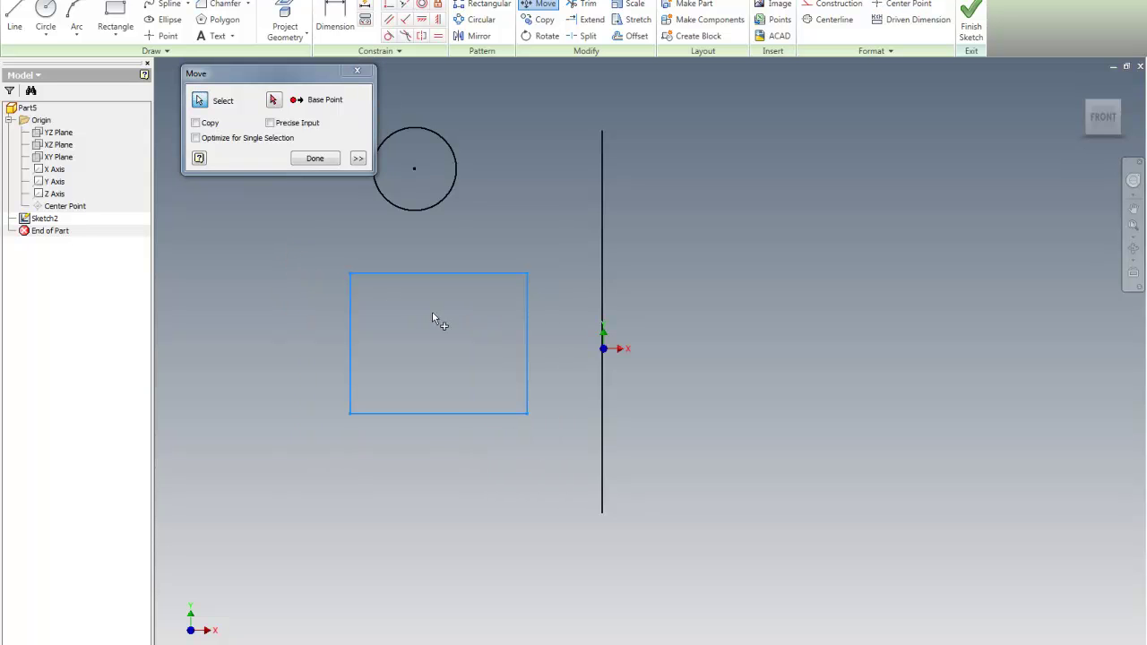
left_click(273, 100)
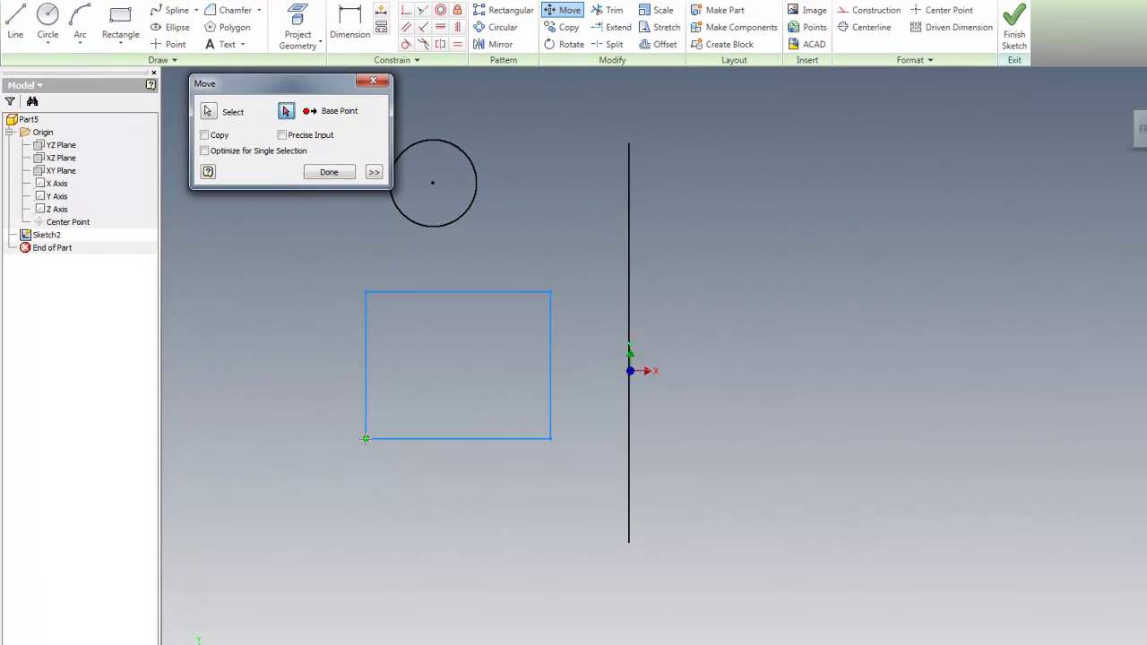
left_click(444, 564)
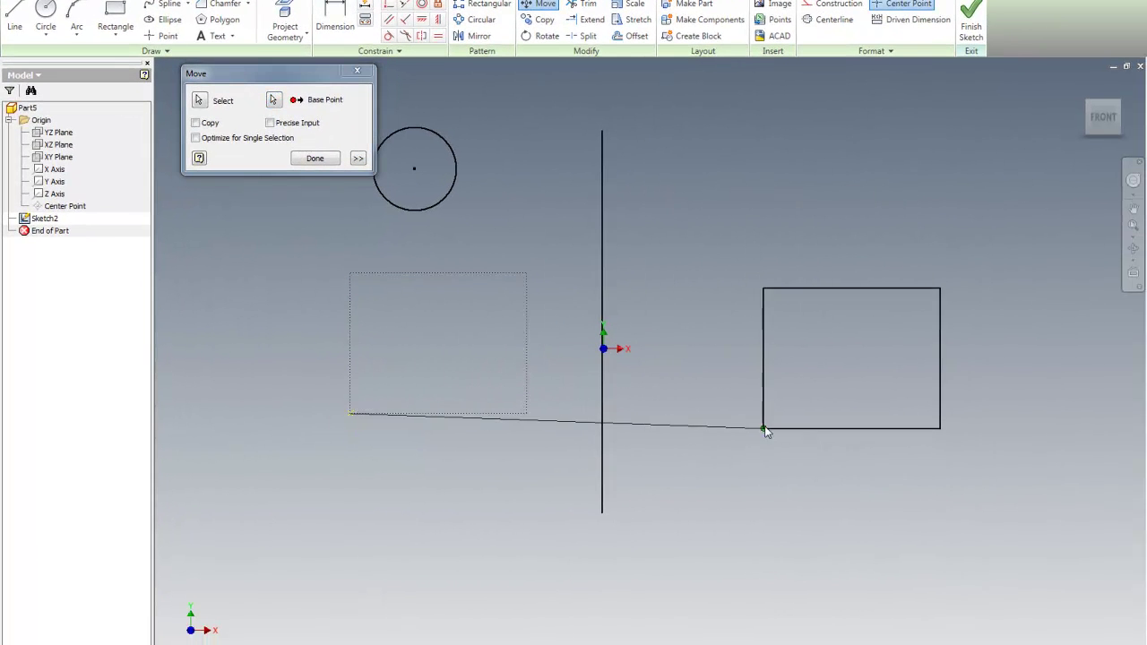
left_click(771, 416)
left_click(315, 158)
Dimension the horizontal distance from the circle's centre to the vertical line, placed above the circle
left_click(334, 22)
scroll(535, 310, "down", 2)
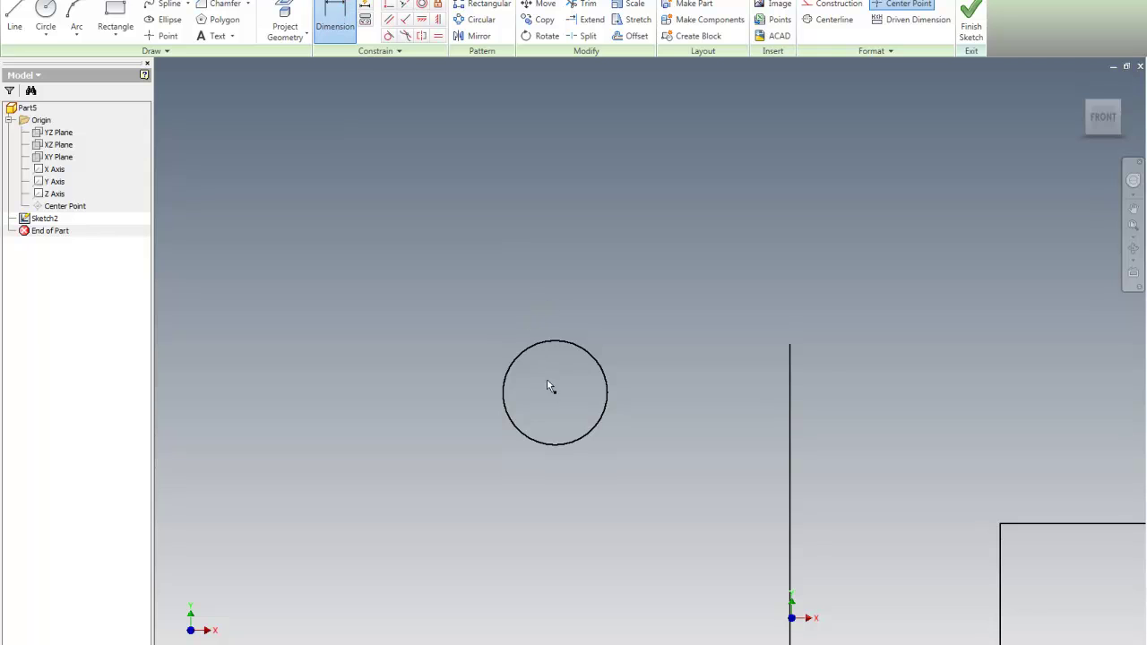
left_click(789, 356)
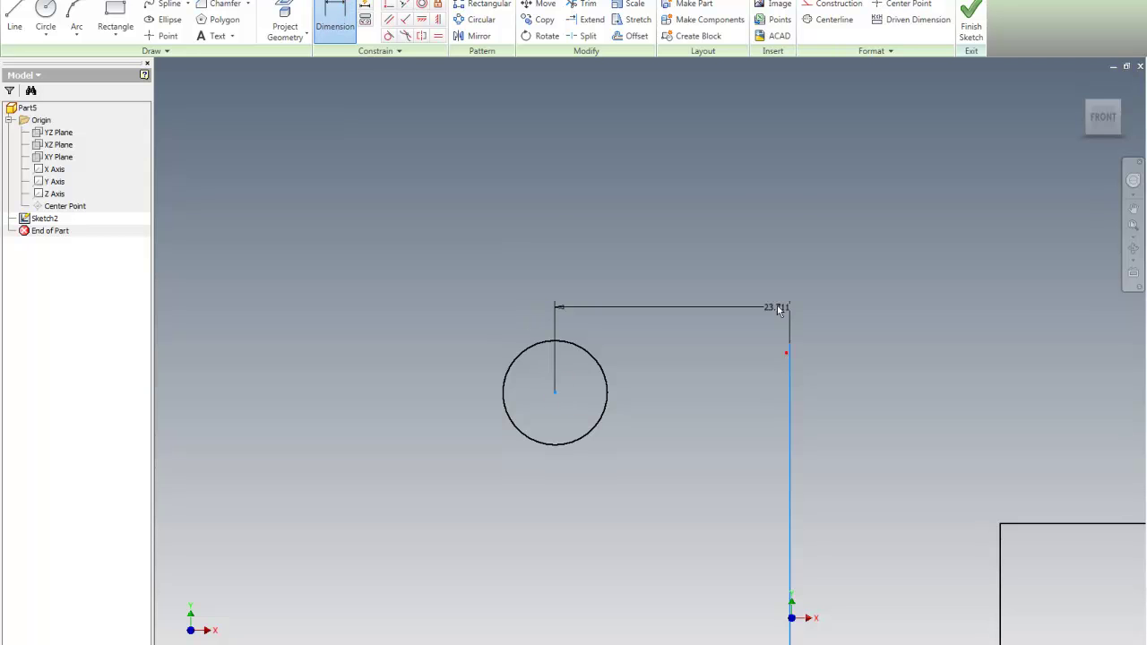
left_click(618, 189)
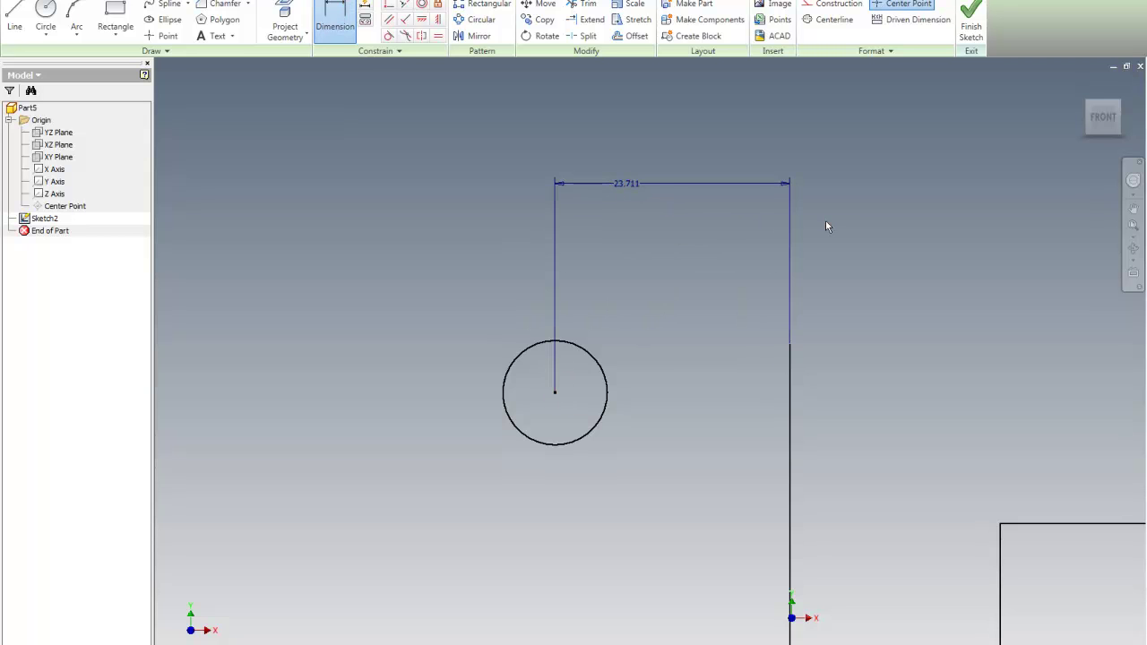
key("Escape")
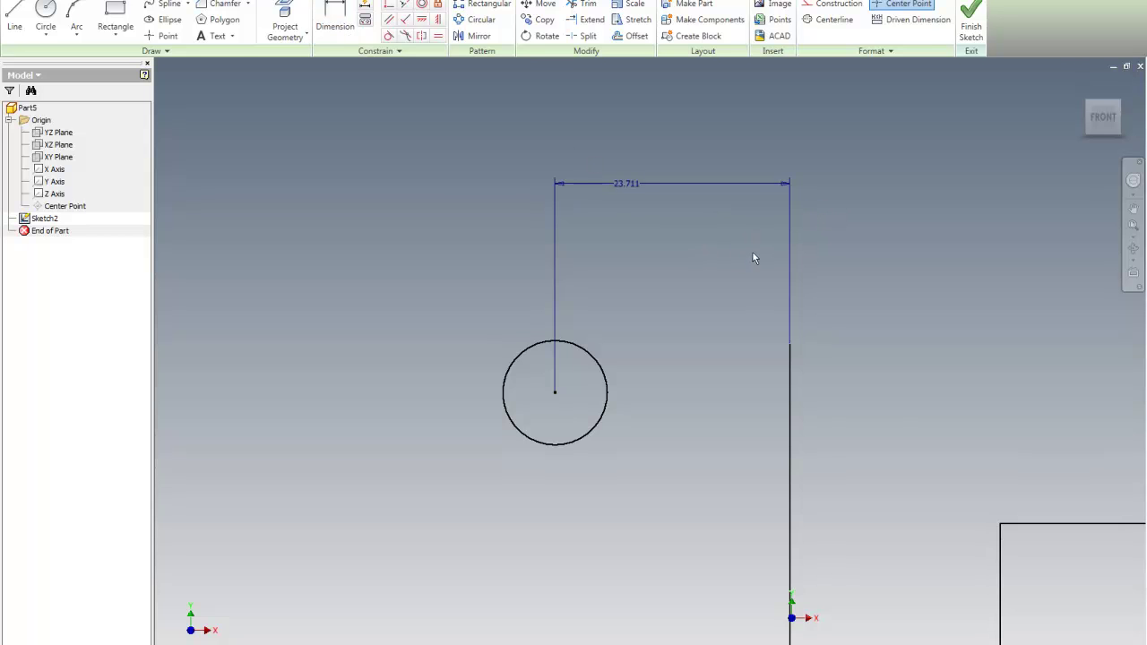
Move the circle from its centre point across the vertical line with Precise Input, using X 50 and Y 0
scroll(618, 256, "down", 2)
scroll(594, 297, "up", 4)
scroll(550, 261, "down", 4)
left_click(540, 3)
left_click(452, 257)
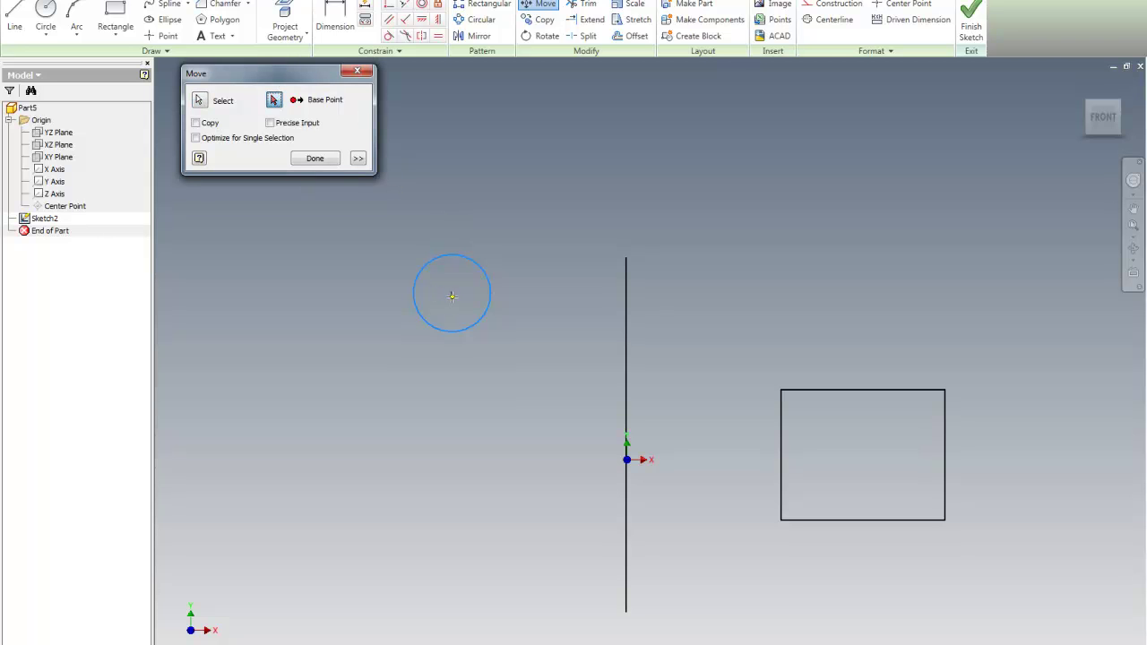
left_click(452, 293)
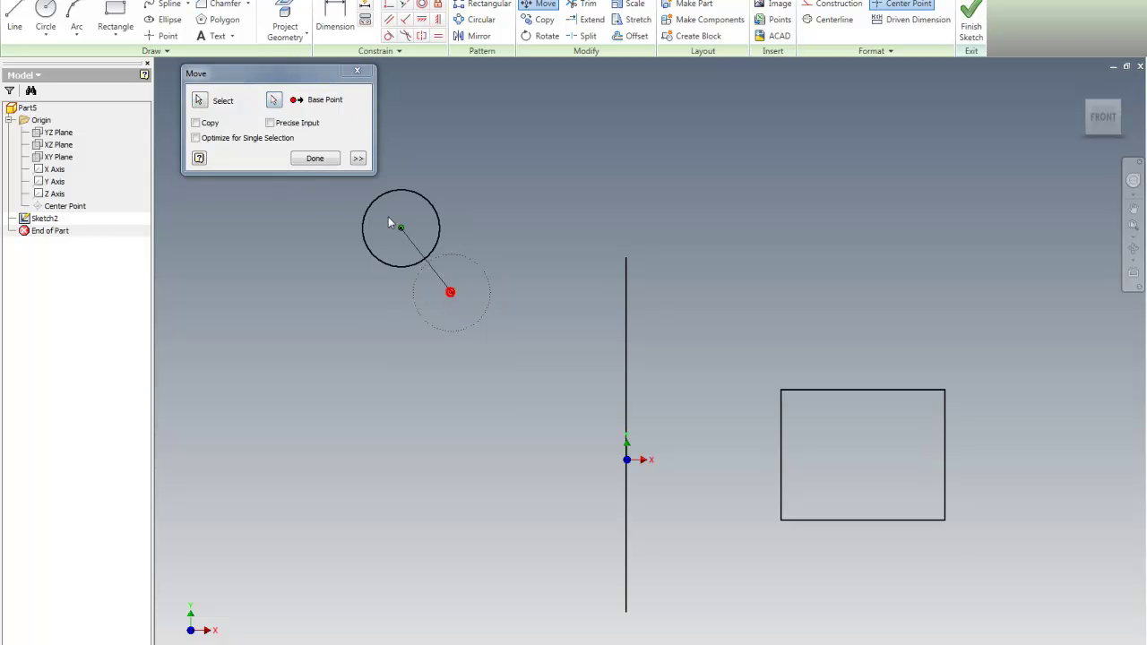
left_click(270, 123)
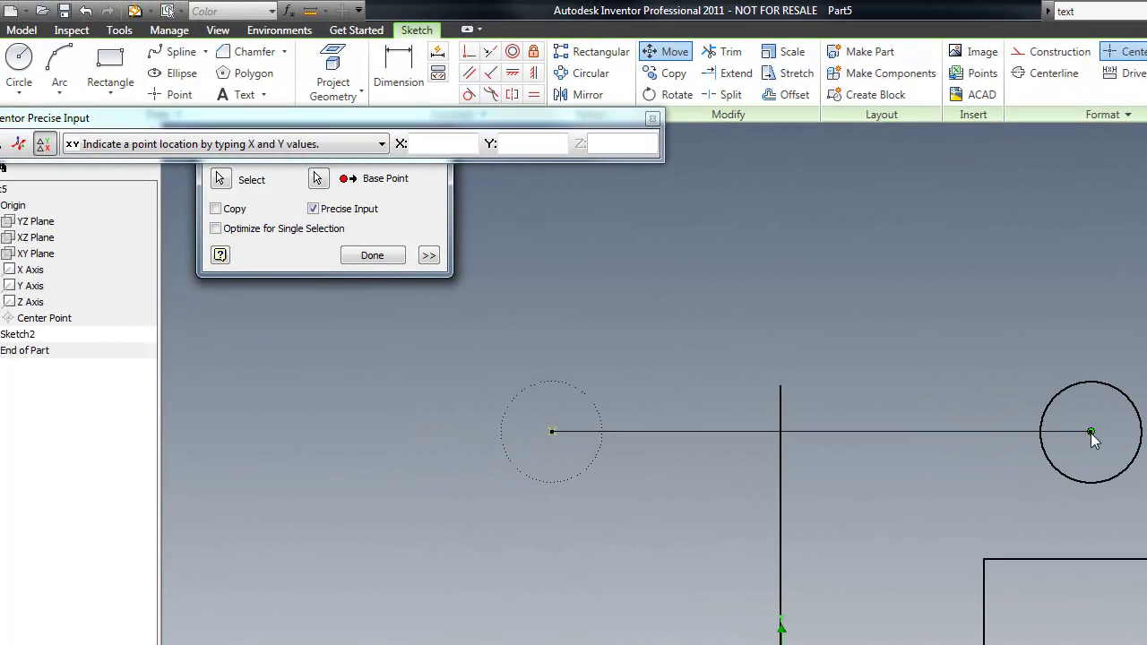
left_click_drag(444, 118, 731, 335)
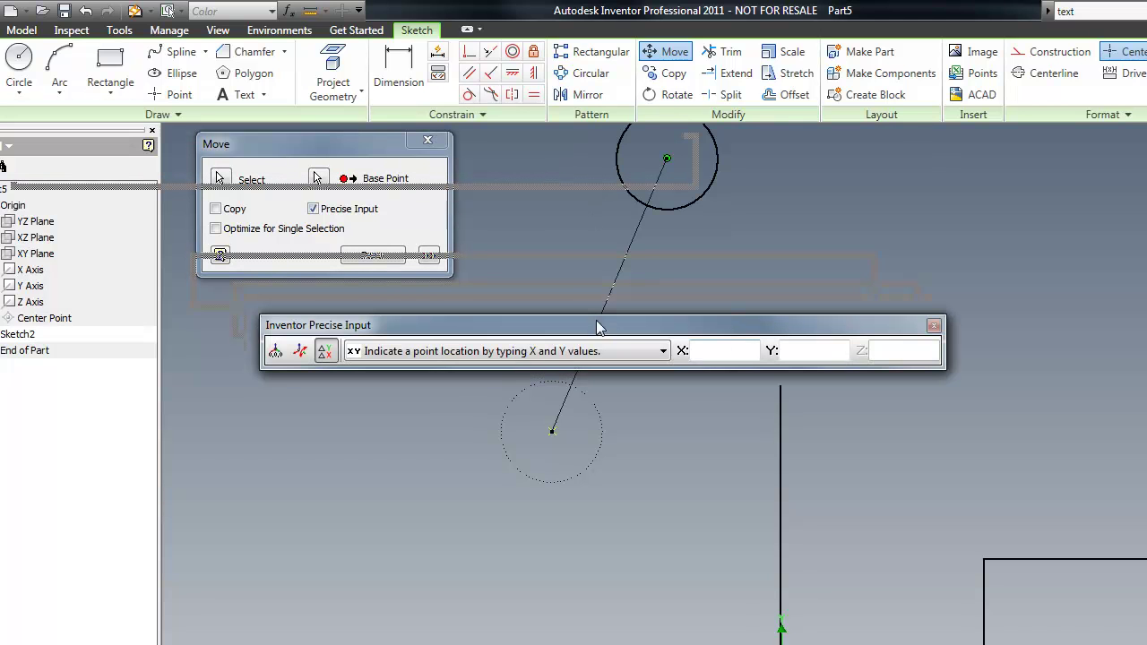
left_click(718, 352)
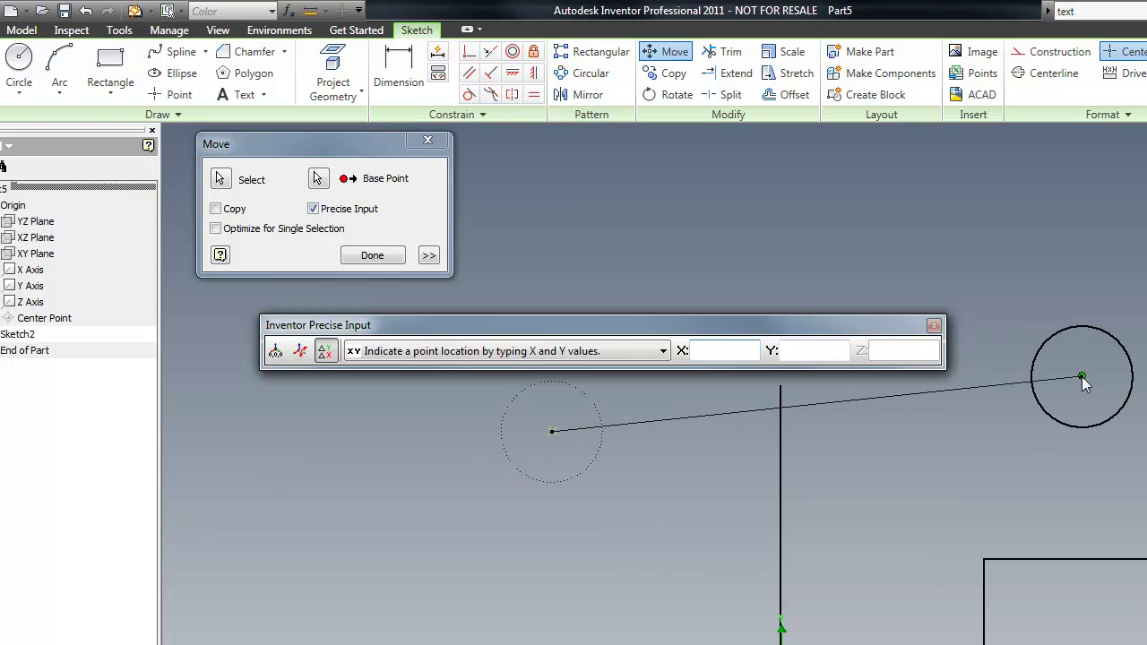
type("50")
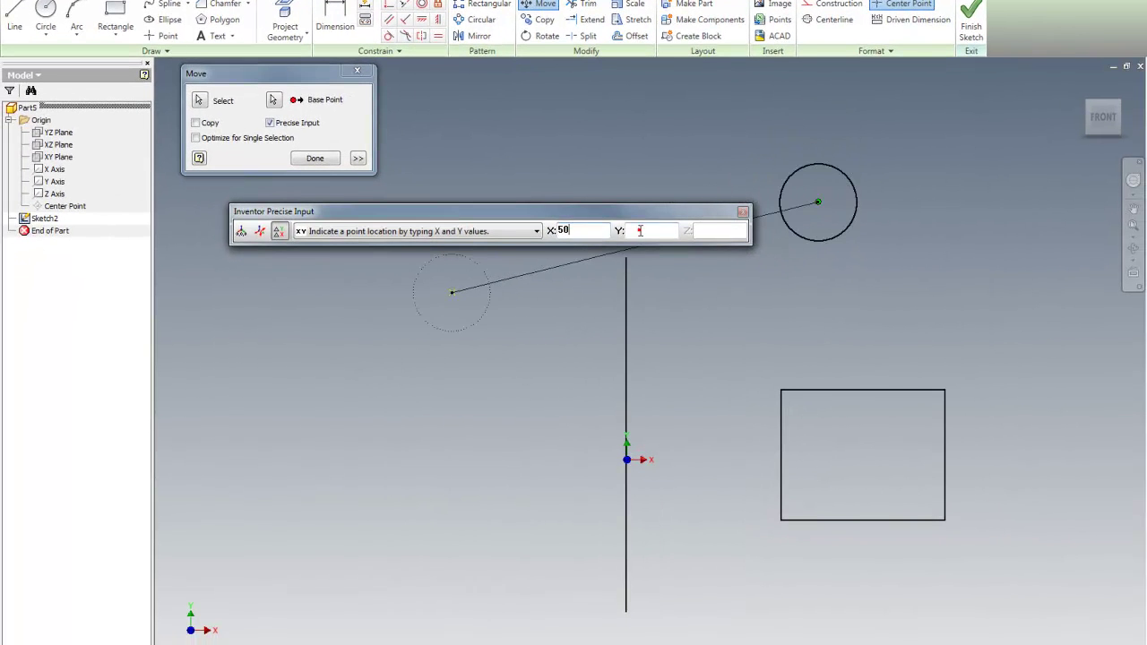
left_click(640, 230)
type("0")
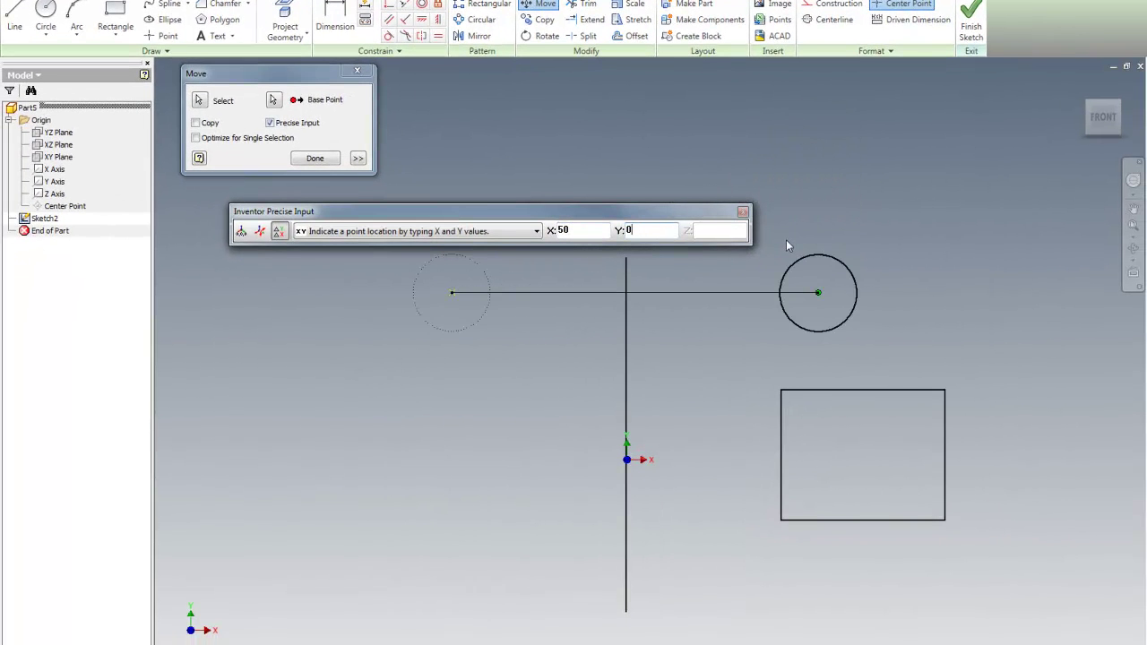
key("Return")
left_click_drag(684, 213, 857, 147)
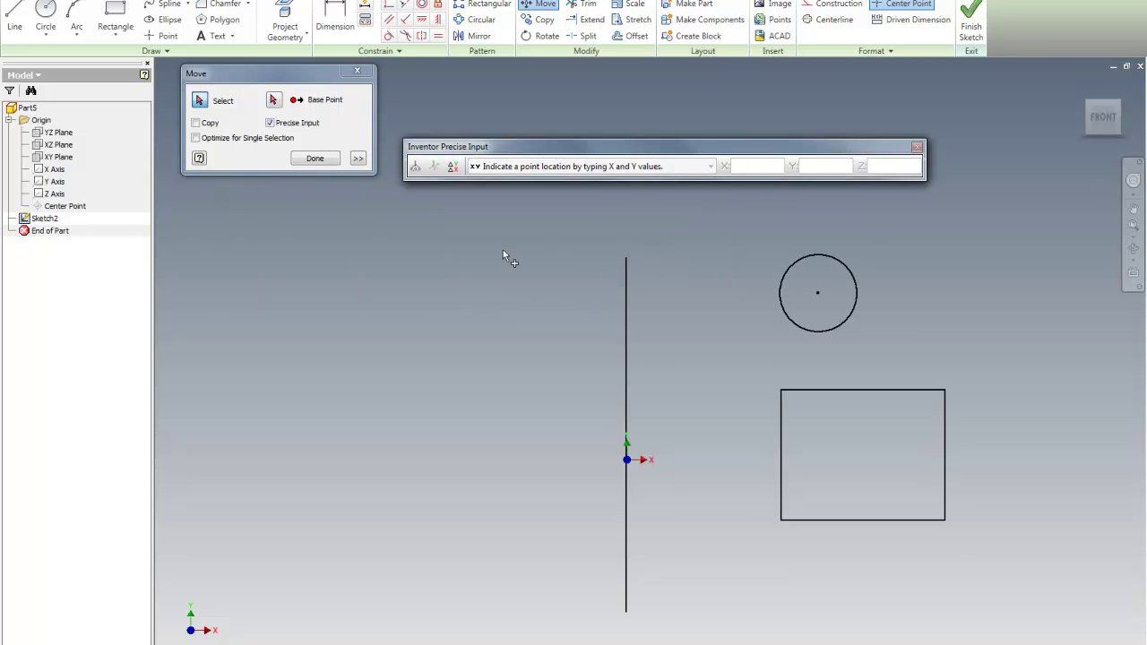
Turn on the Copy option and turn off Precise Input for the Move operation
scroll(503, 242, "down", 2)
key("ctrl+z")
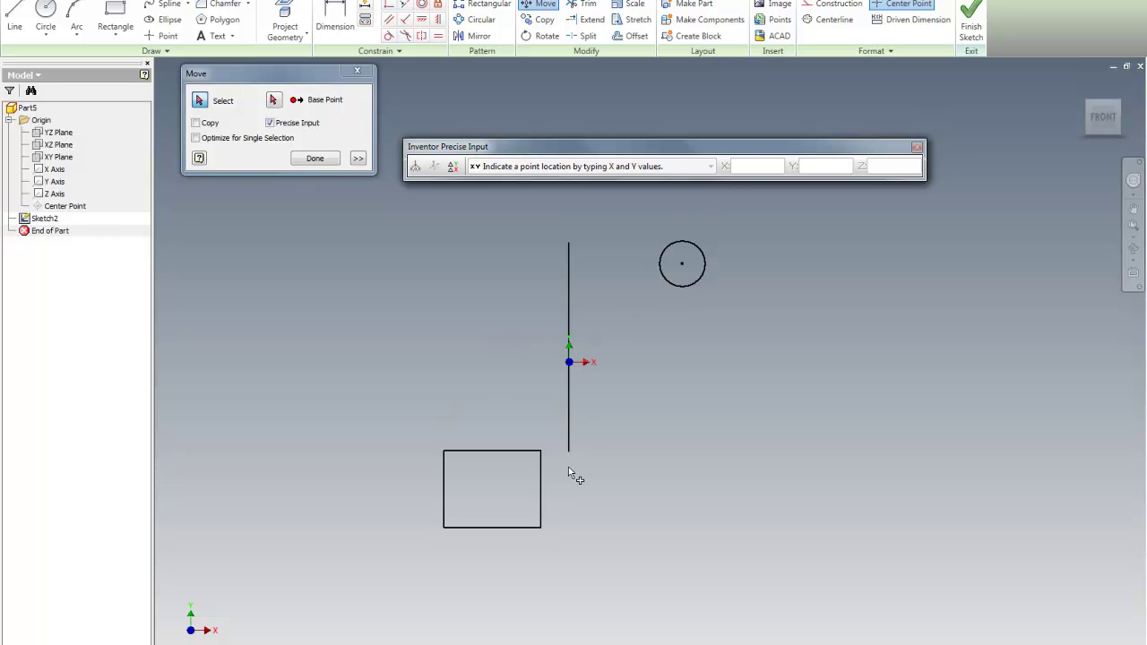
left_click(195, 123)
left_click(270, 123)
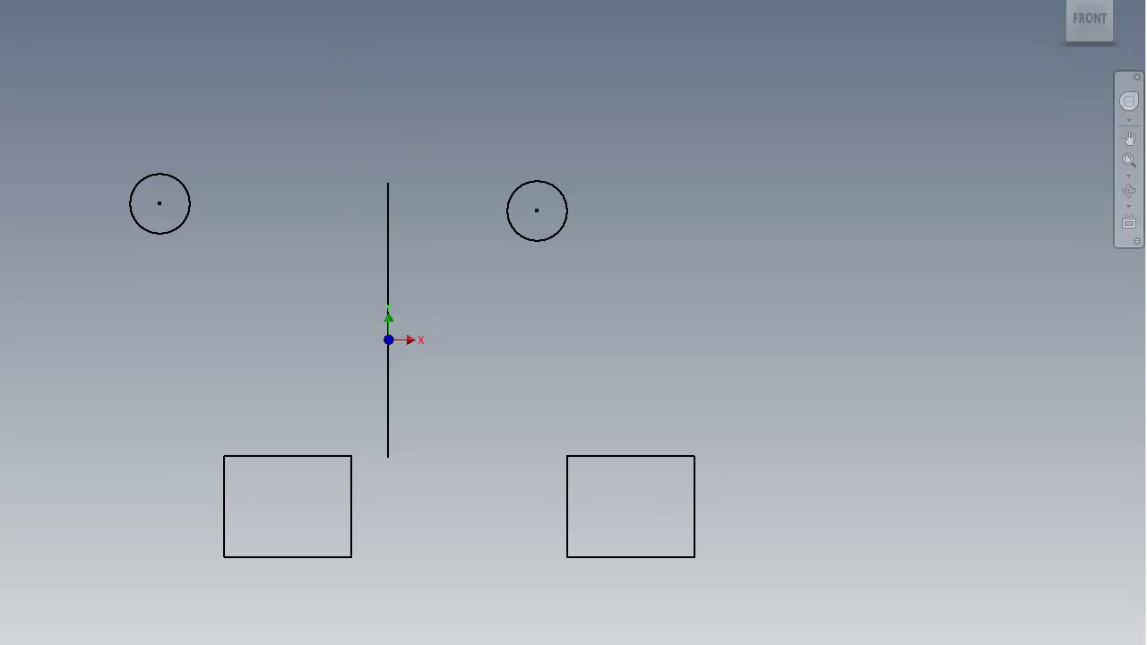
Copy the left circle with Optimize for Single Selection, using the left rectangle's upper-left corner as base point, placing four copies right of the line
left_click(215, 207)
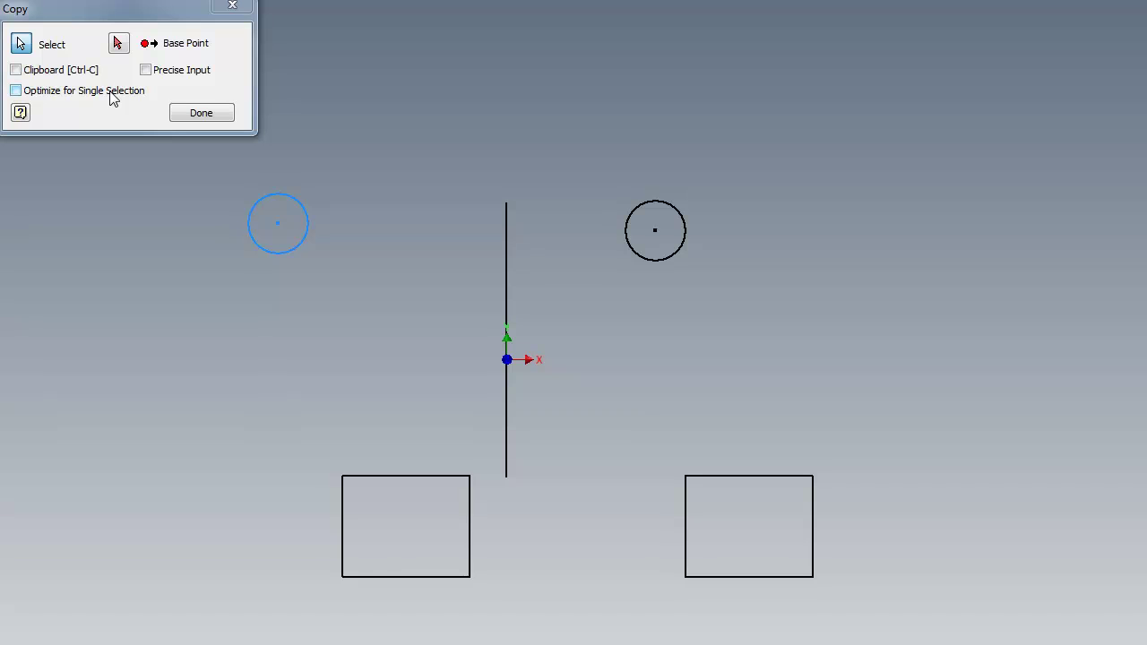
left_click(16, 91)
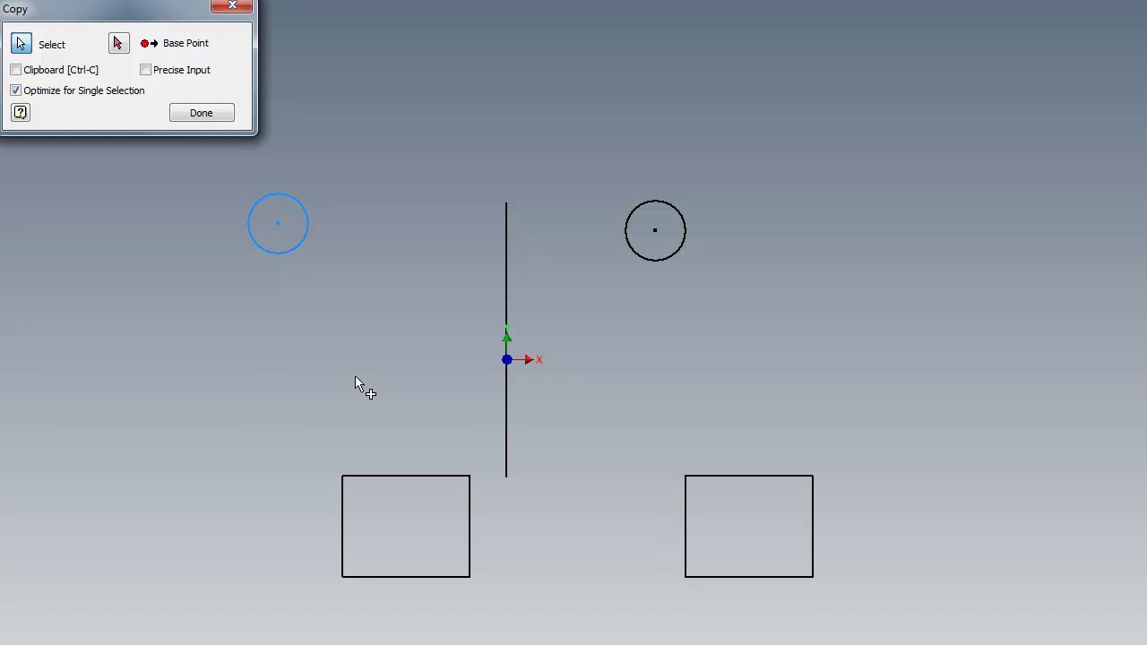
left_click(119, 43)
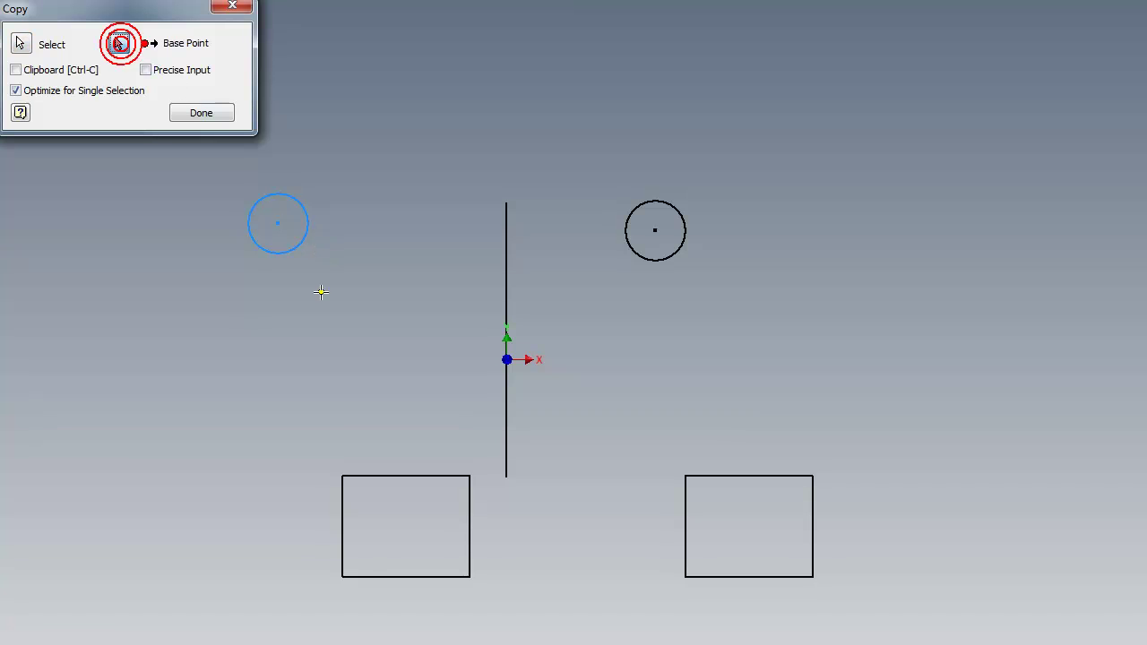
left_click(342, 476)
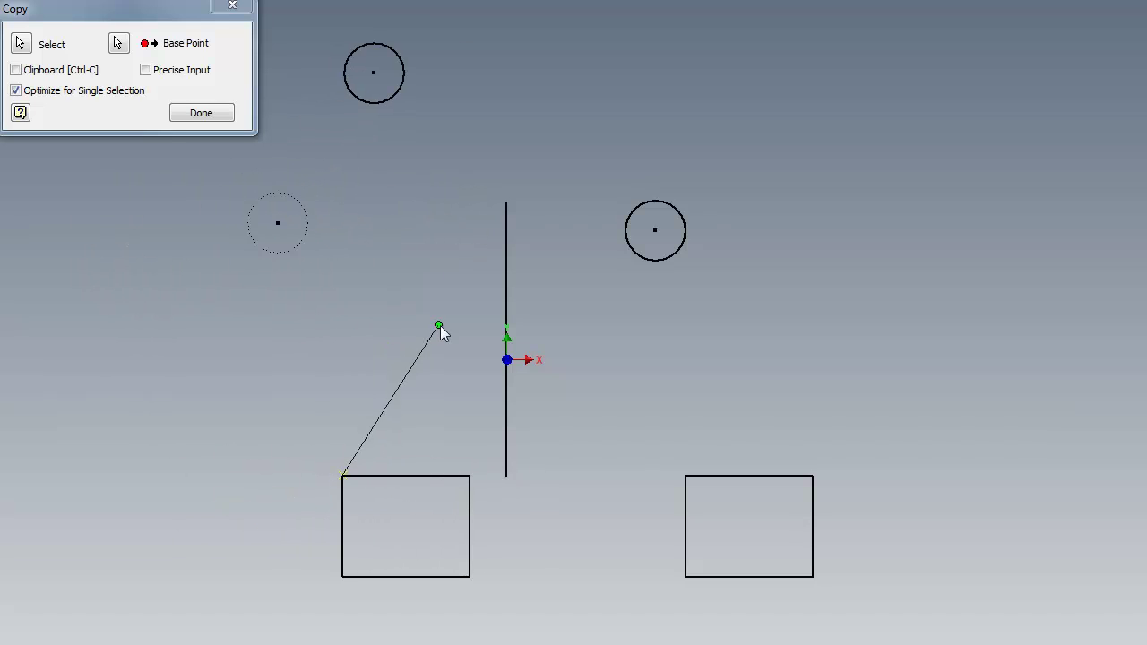
left_click(814, 368)
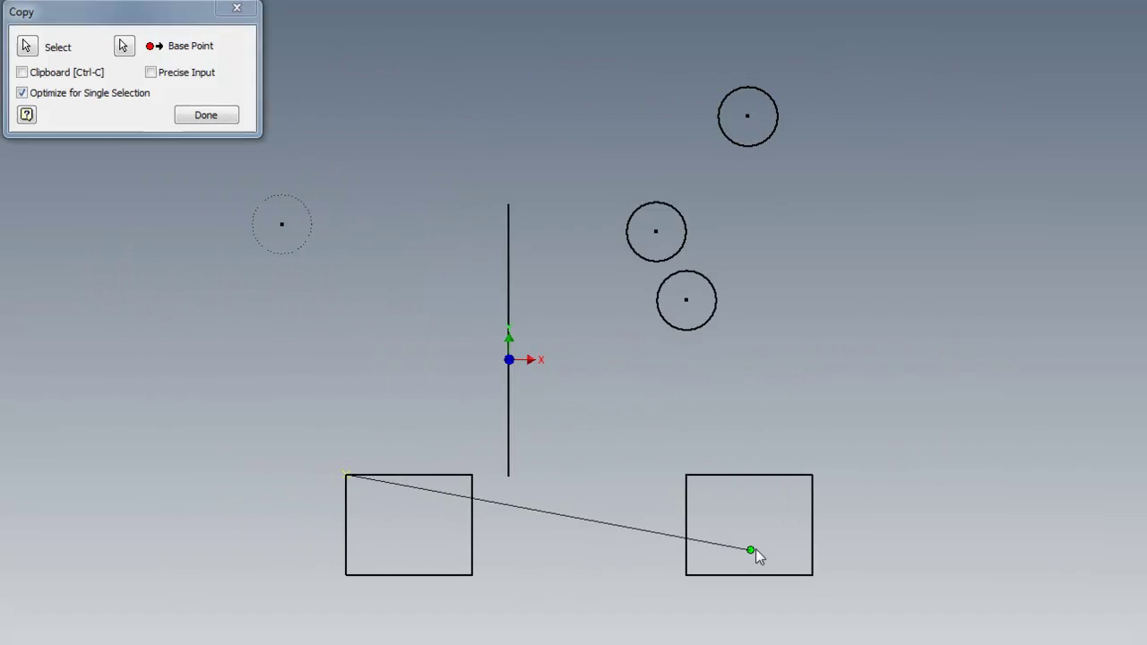
left_click(941, 584)
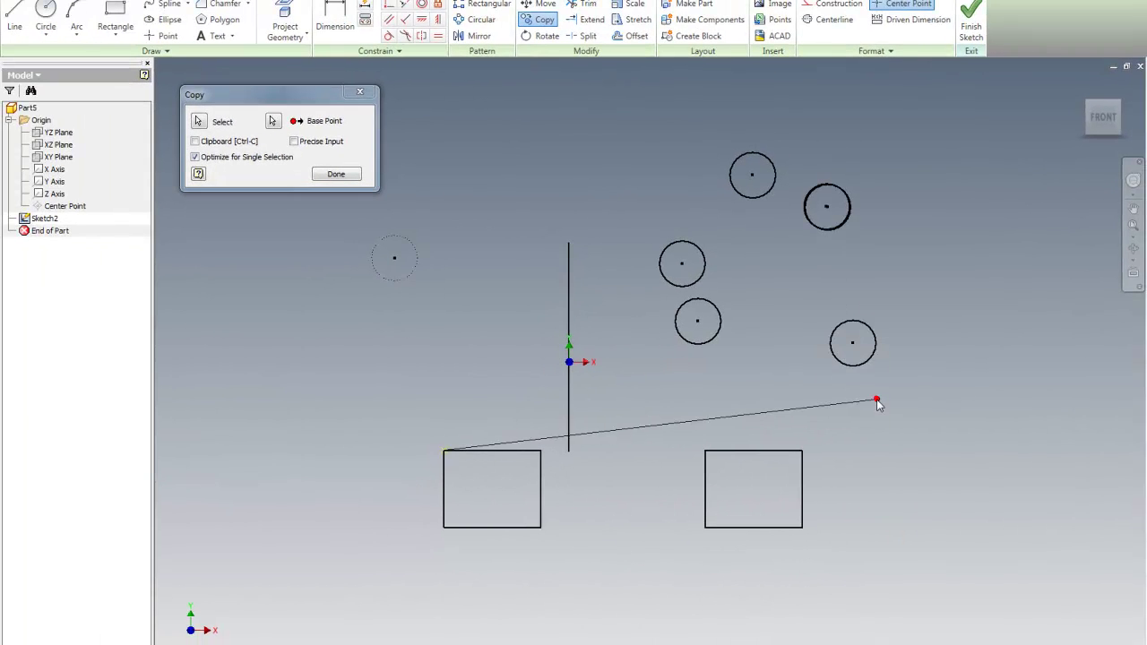
left_click(877, 401)
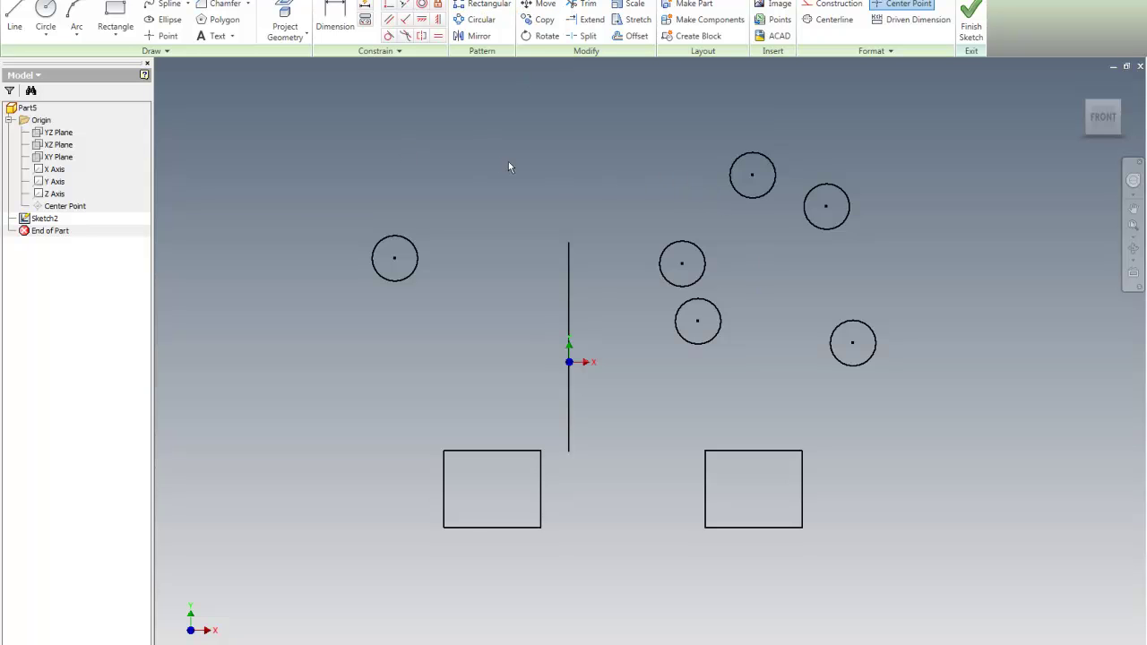
Copy the left rectangle with Clipboard on and Optimize for Single Selection off, placing two copies left of the vertical line from a base point above it
left_click(549, 21)
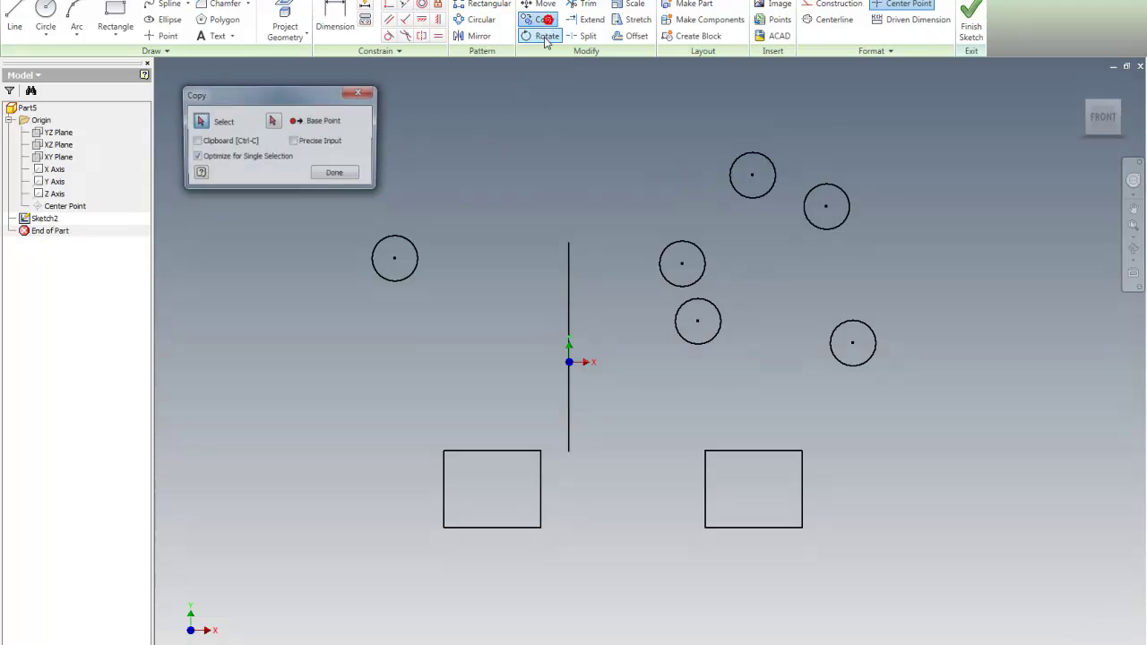
left_click(195, 156)
left_click(196, 141)
left_click_drag(405, 408, 561, 574)
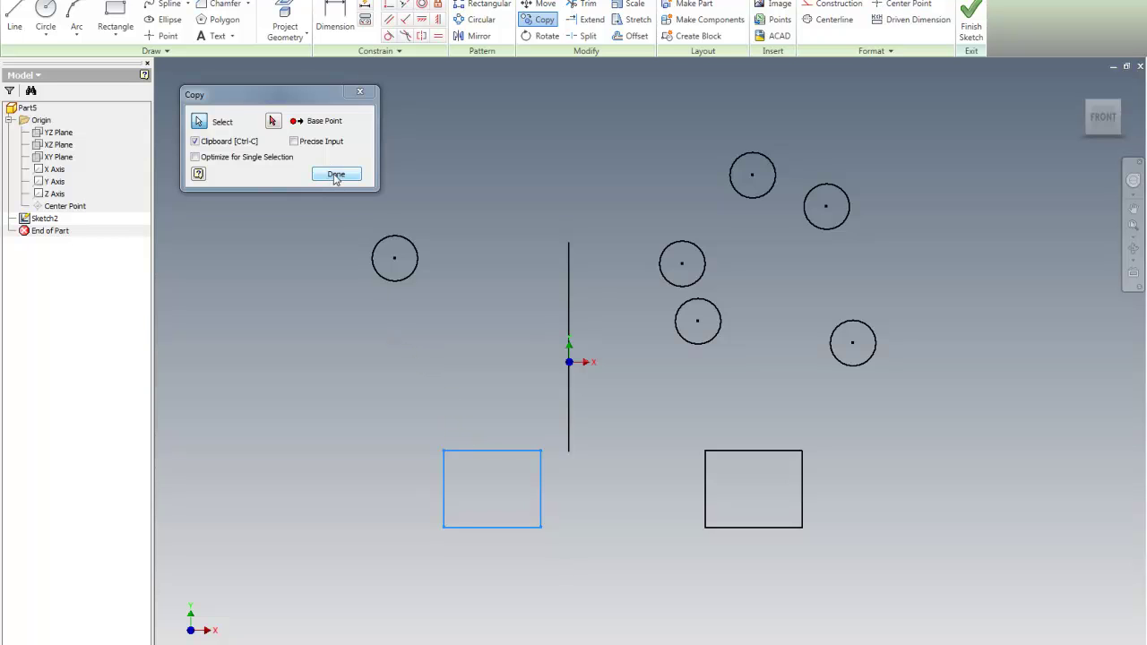
left_click(271, 120)
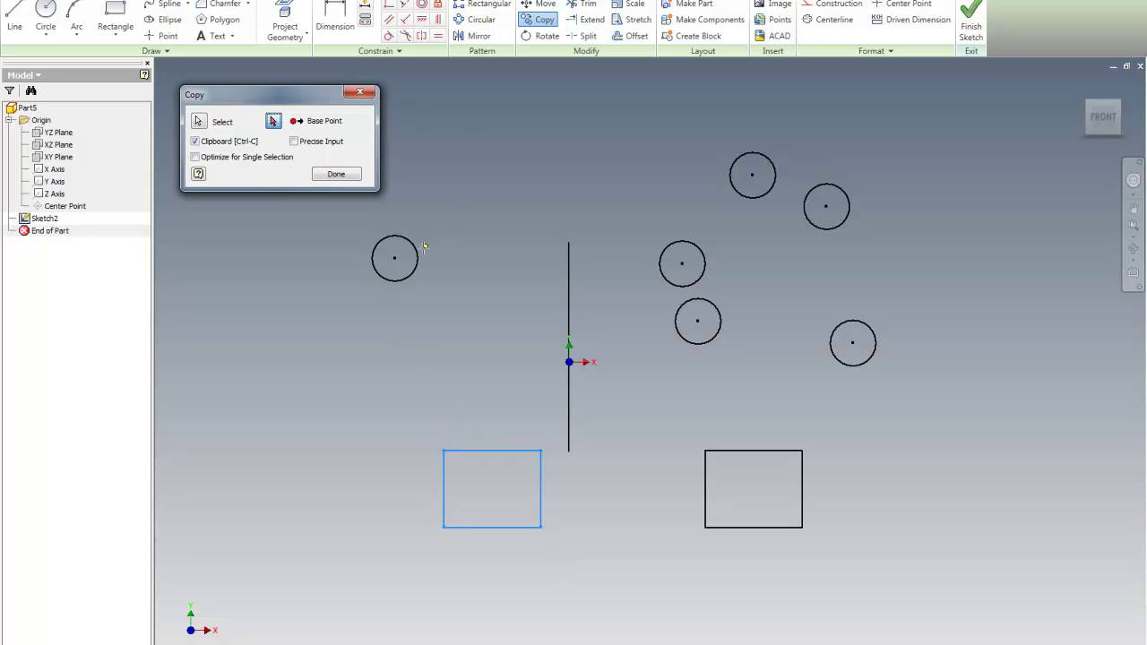
left_click(498, 168)
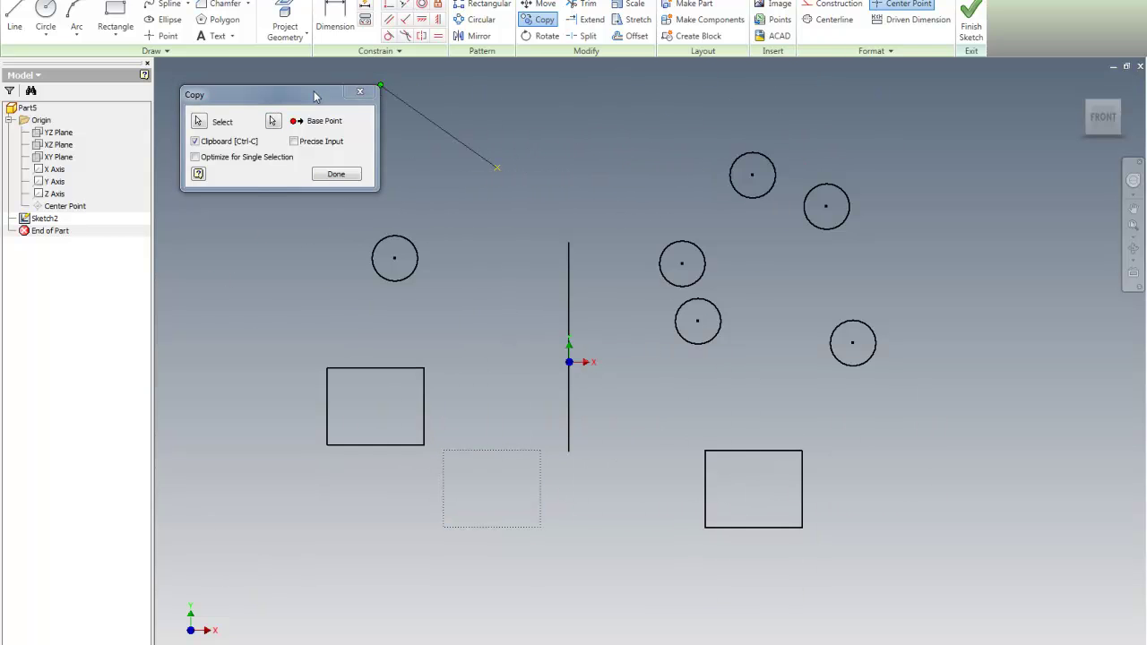
left_click(336, 237)
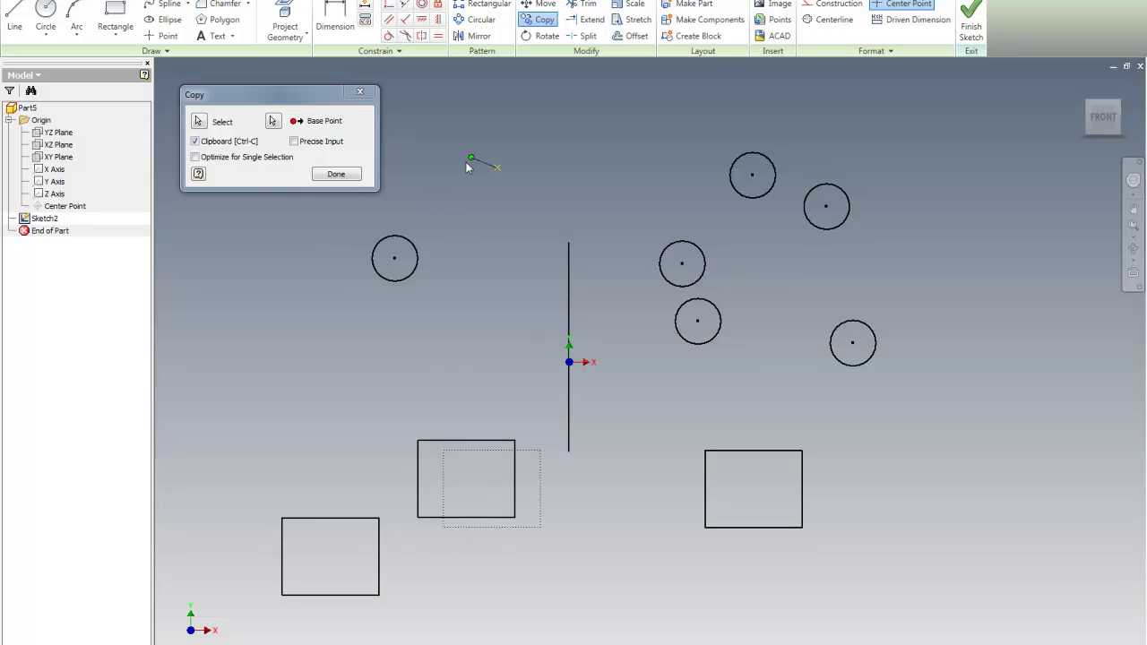
left_click(436, 70)
key("Escape")
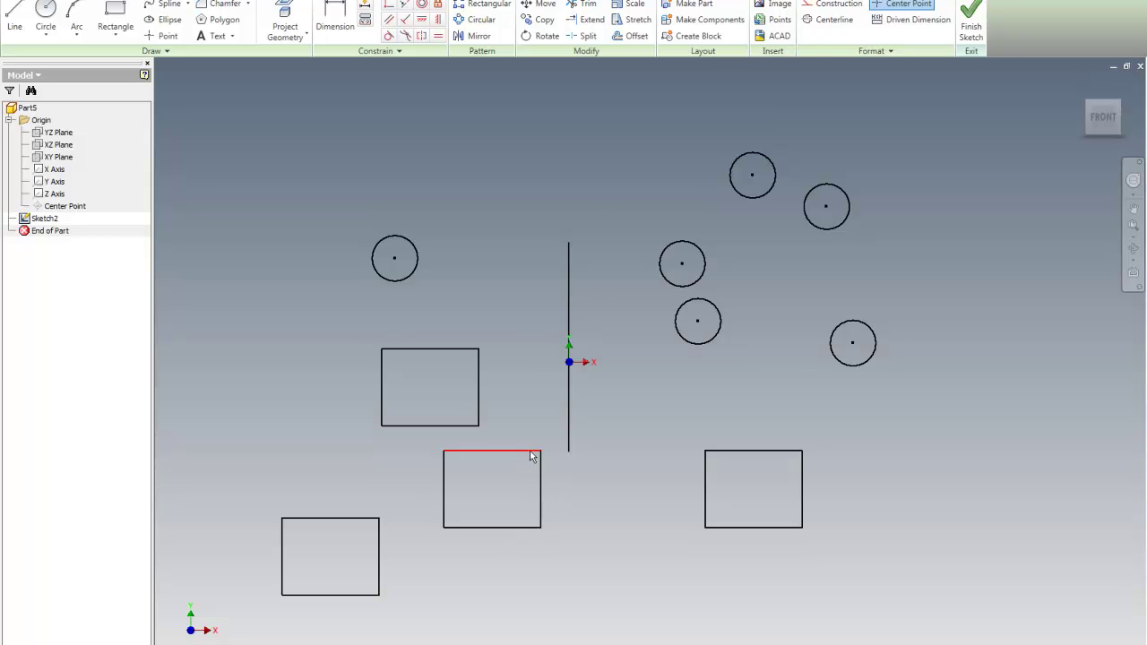
Rotate the rectangle right of the vertical line by 75 degrees about its lower-right corner, removing its constraints to other geometry
left_click(547, 36)
left_click_drag(839, 538, 678, 448)
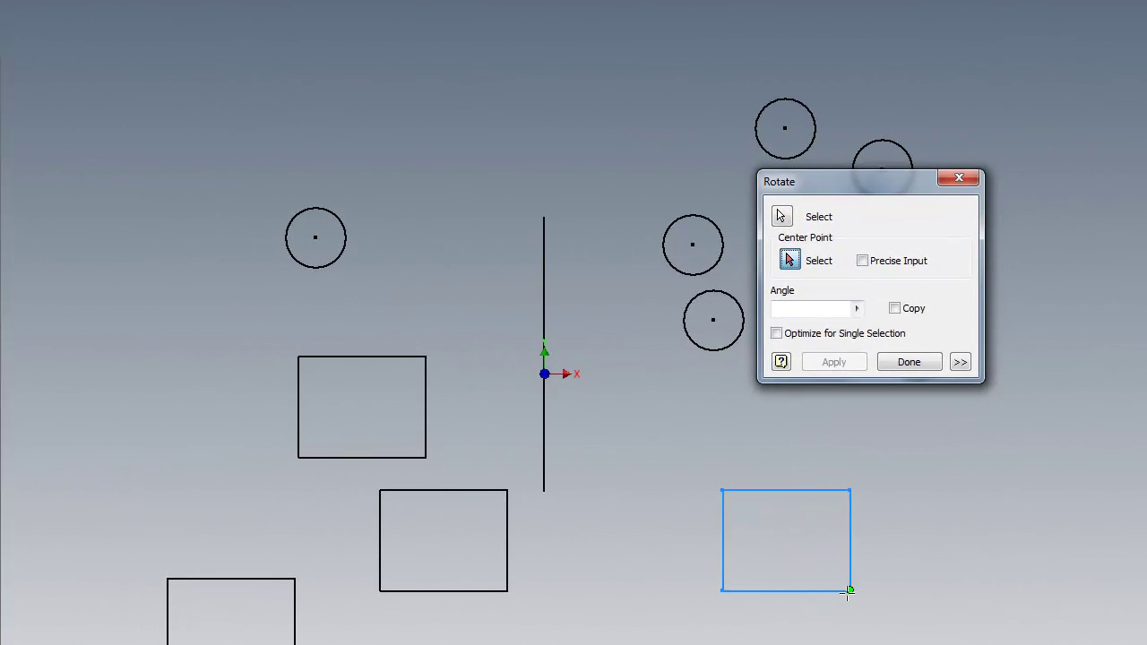
left_click(850, 591)
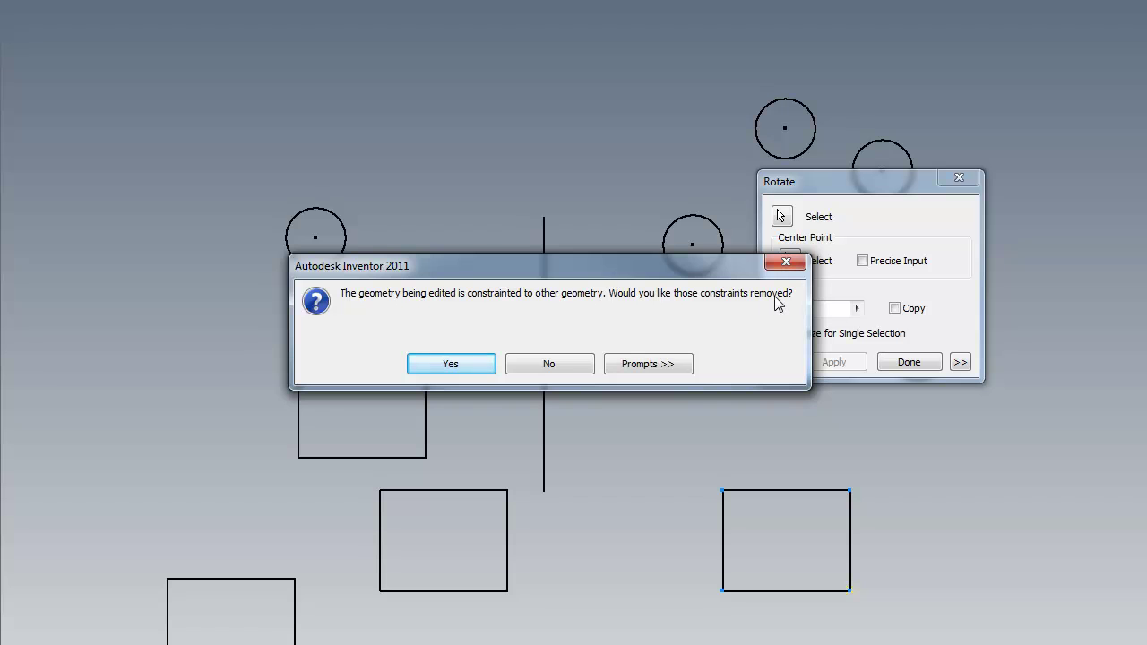
left_click_drag(708, 266, 639, 232)
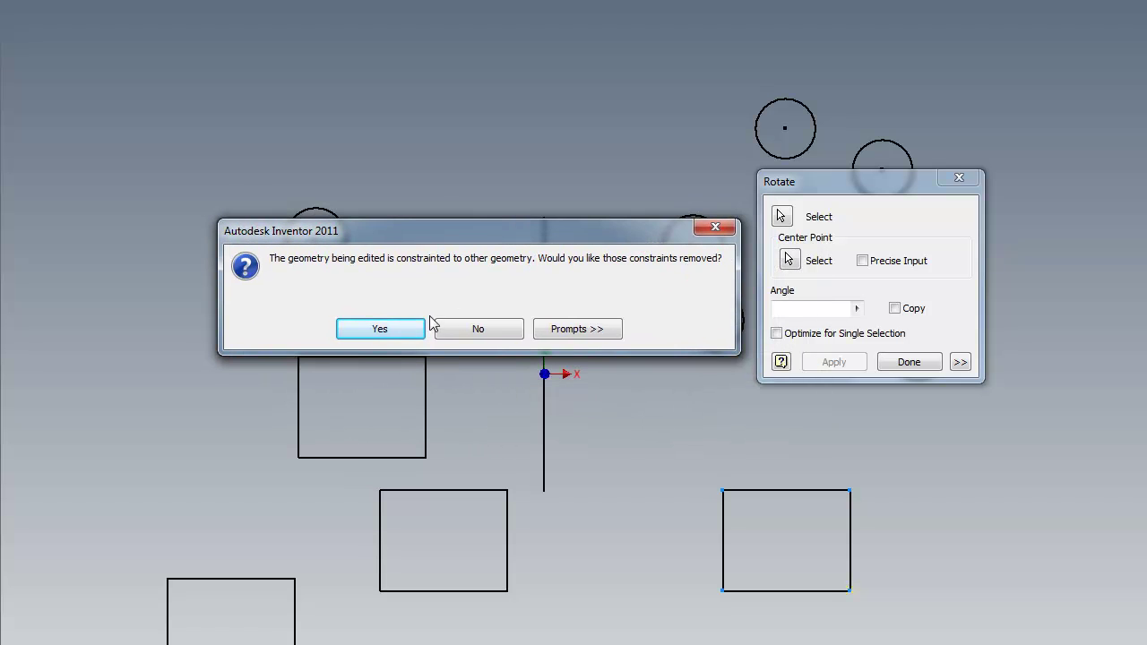
left_click(403, 331)
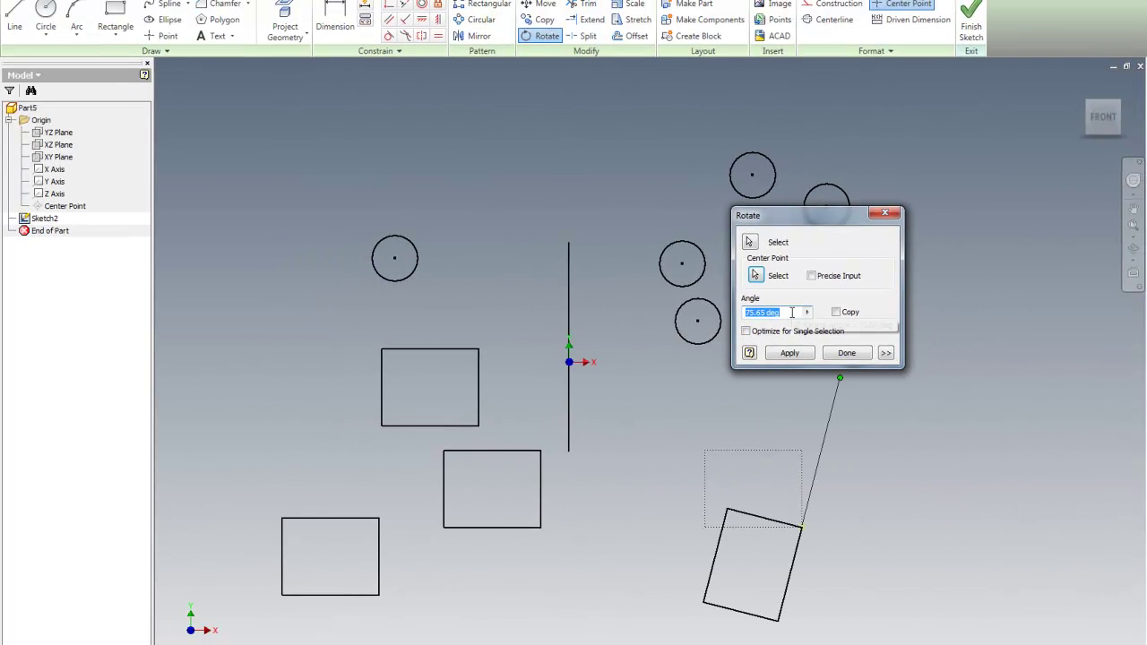
type("75")
left_click(805, 355)
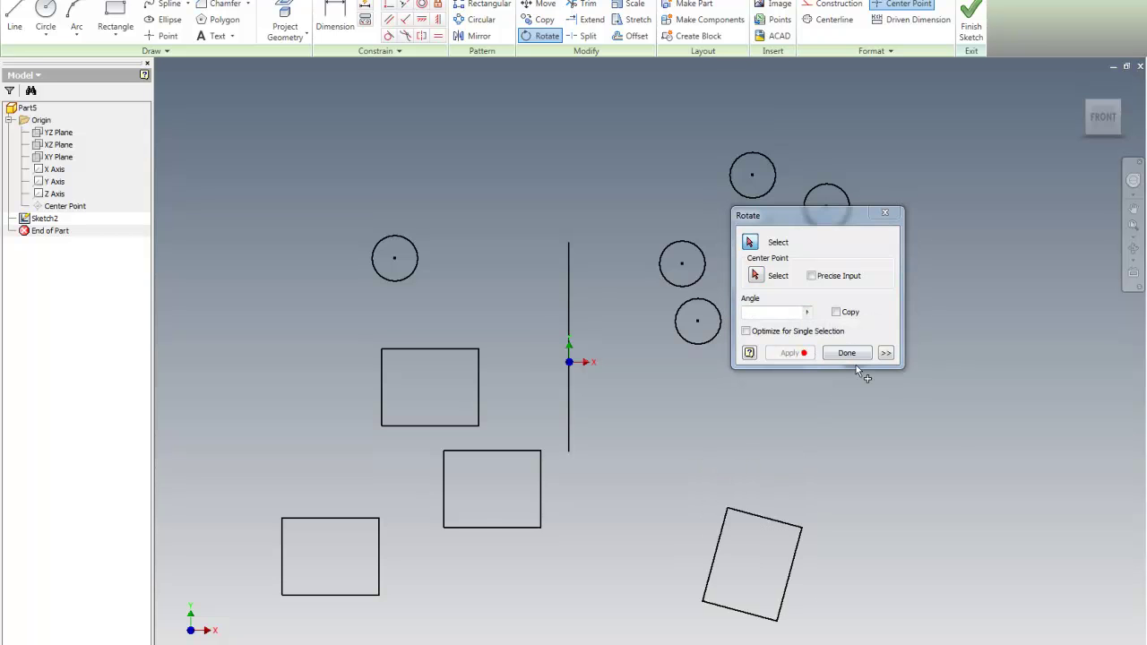
scroll(784, 430, "down", 3)
scroll(663, 448, "up", 3)
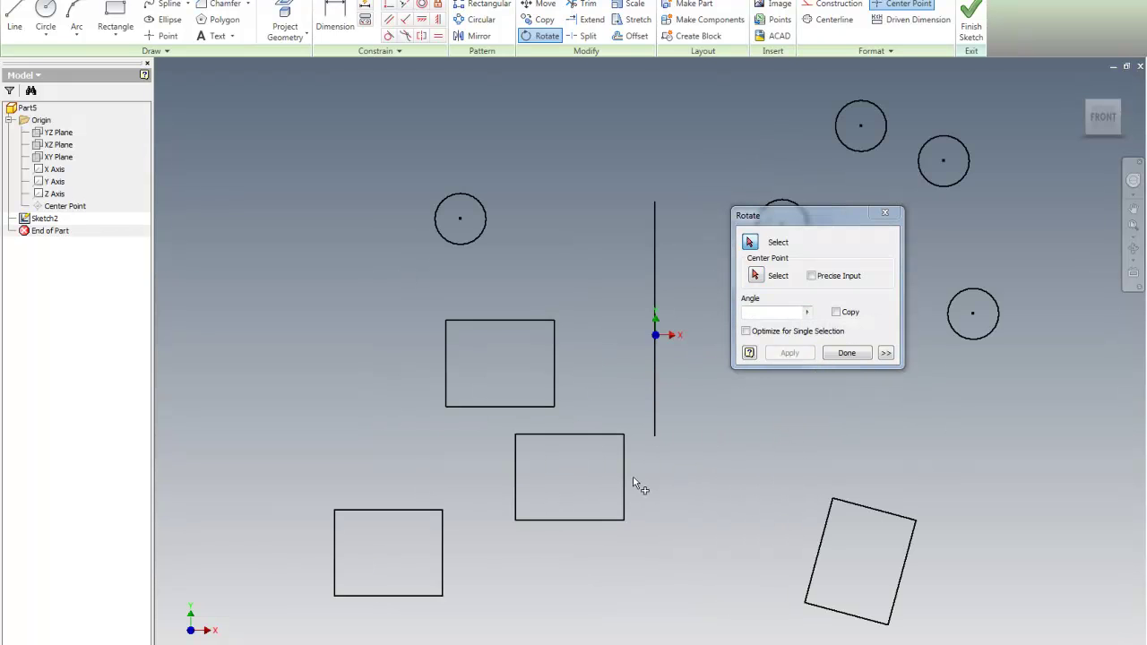
scroll(619, 448, "down", 5)
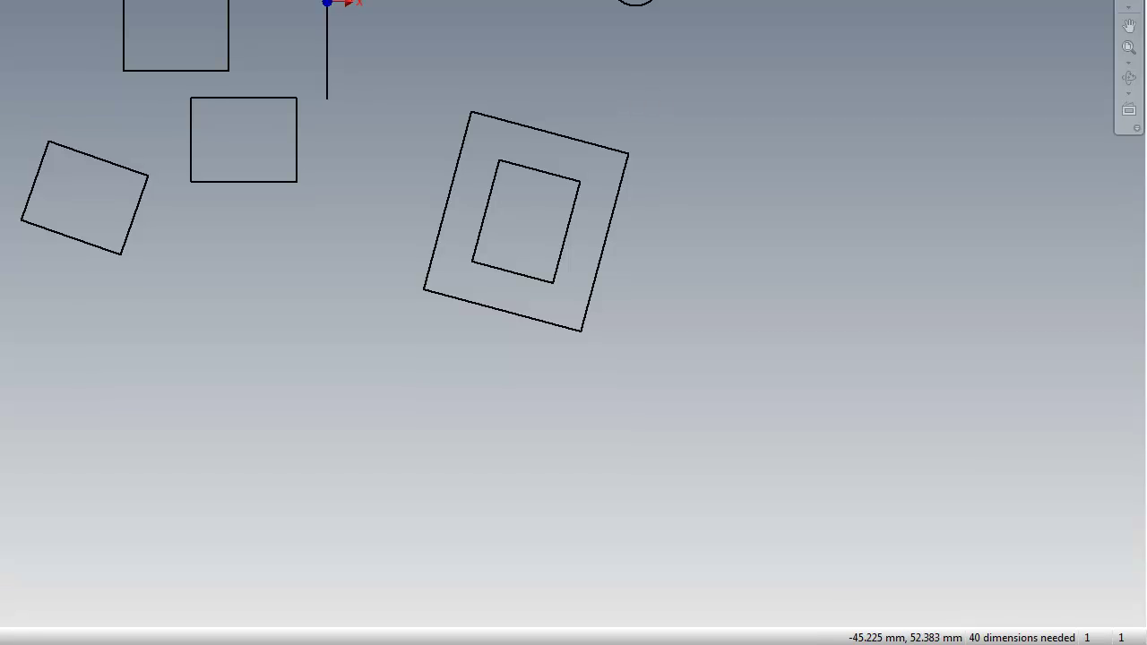
left_click(554, 283)
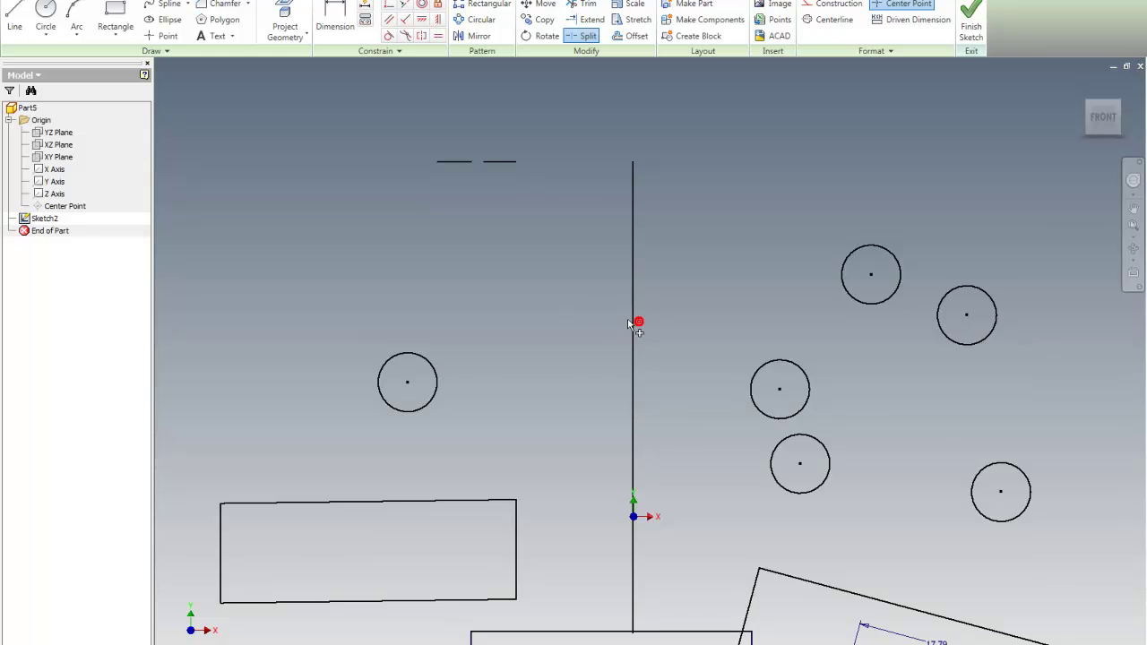
scroll(578, 302, "down", 4)
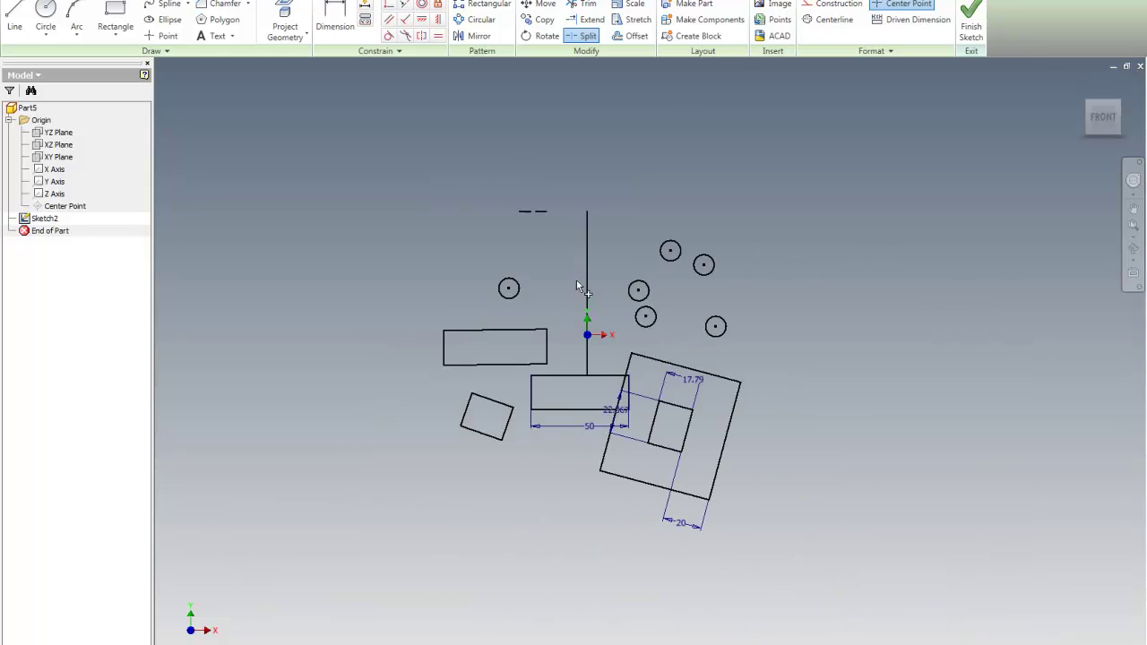
scroll(578, 302, "up", 3)
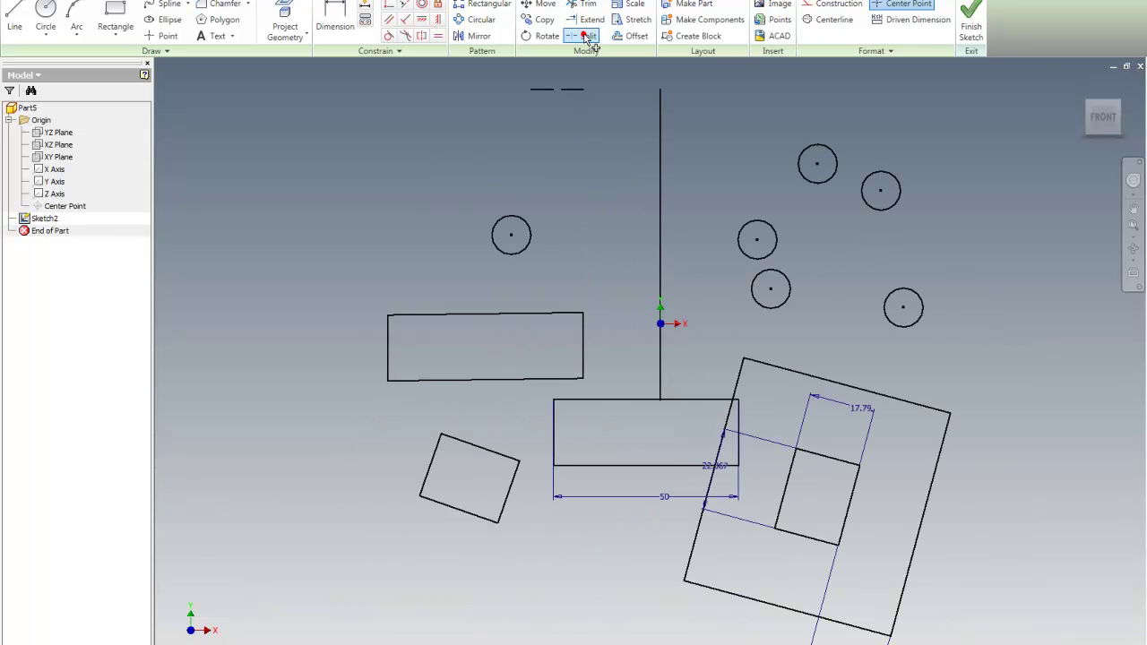